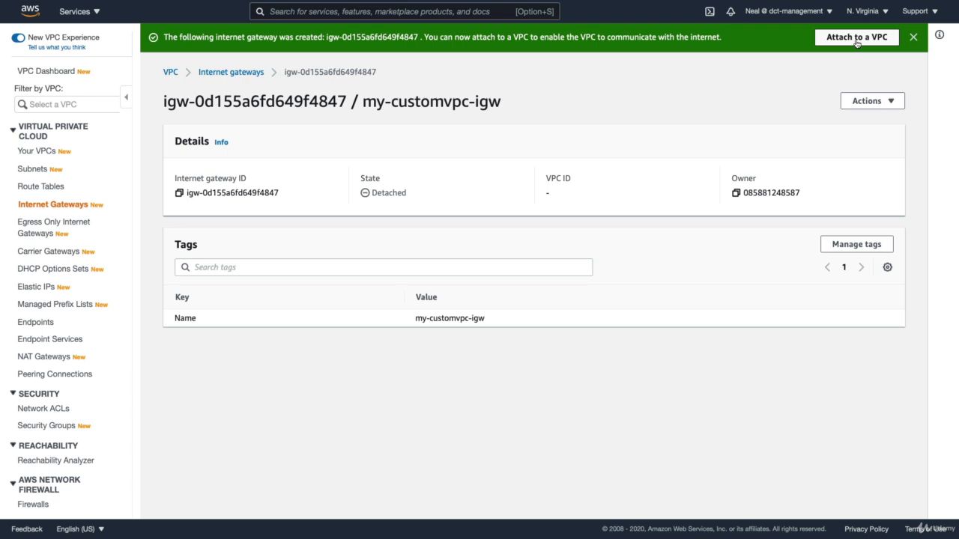
# Attach the my-customvpc-igw internet gateway to the vpc-0d8c2a165f190522d VPC
pyautogui.click(864, 43)
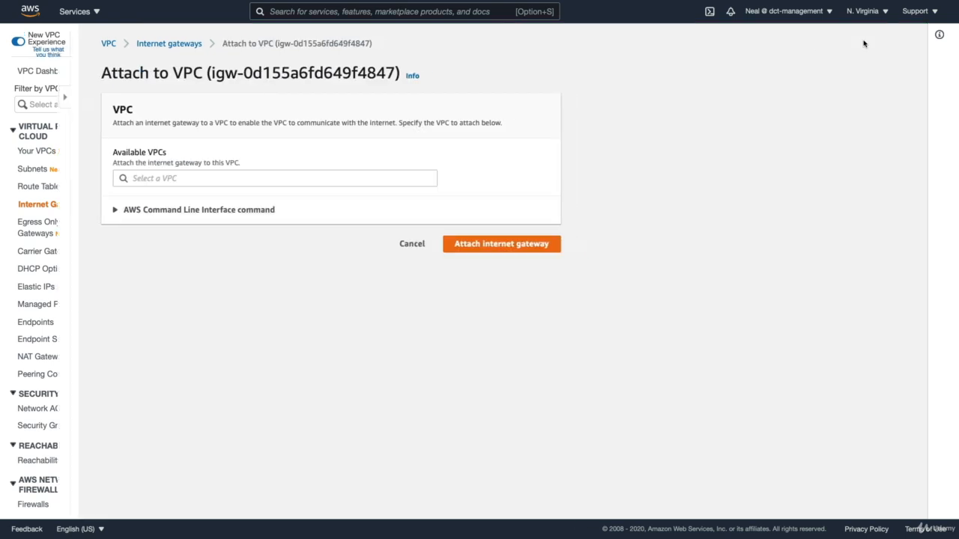
pyautogui.click(131, 177)
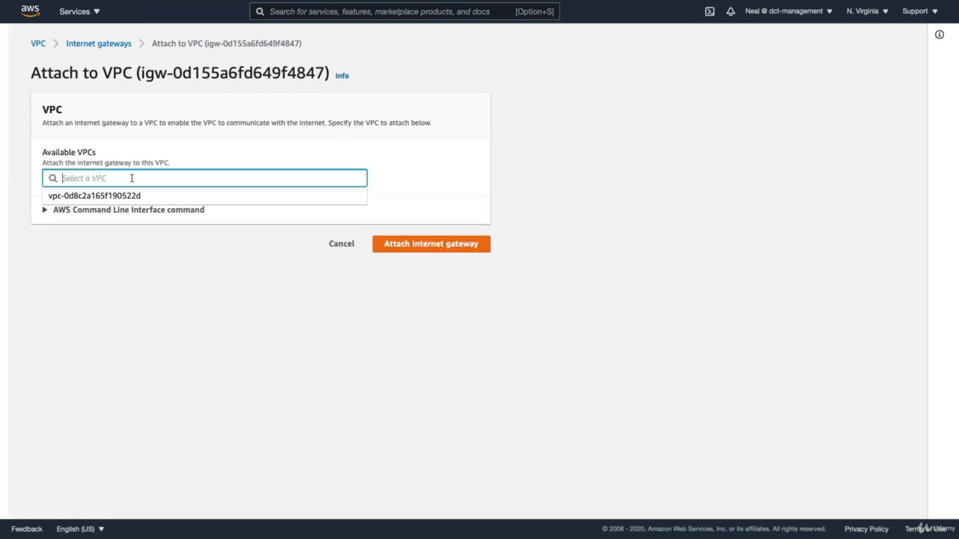
pyautogui.click(76, 200)
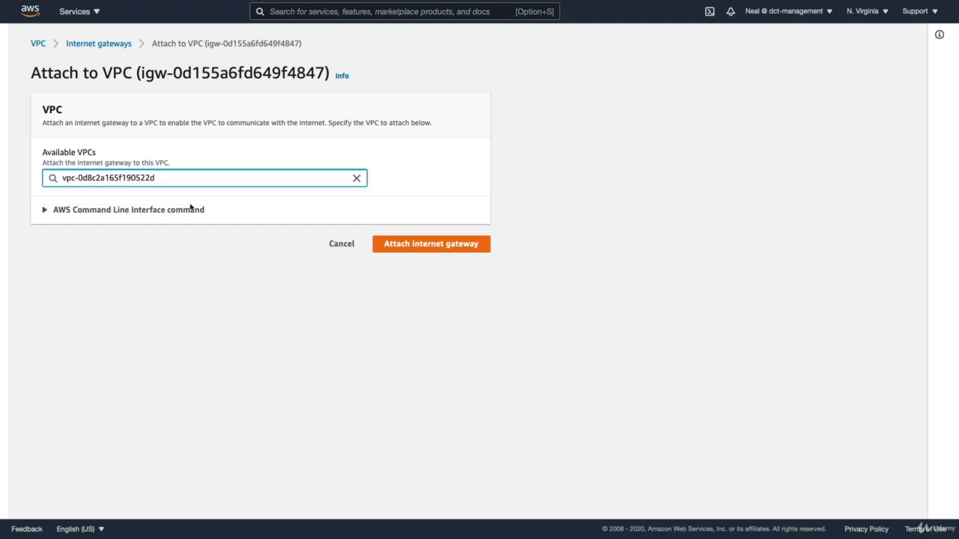
pyautogui.click(432, 248)
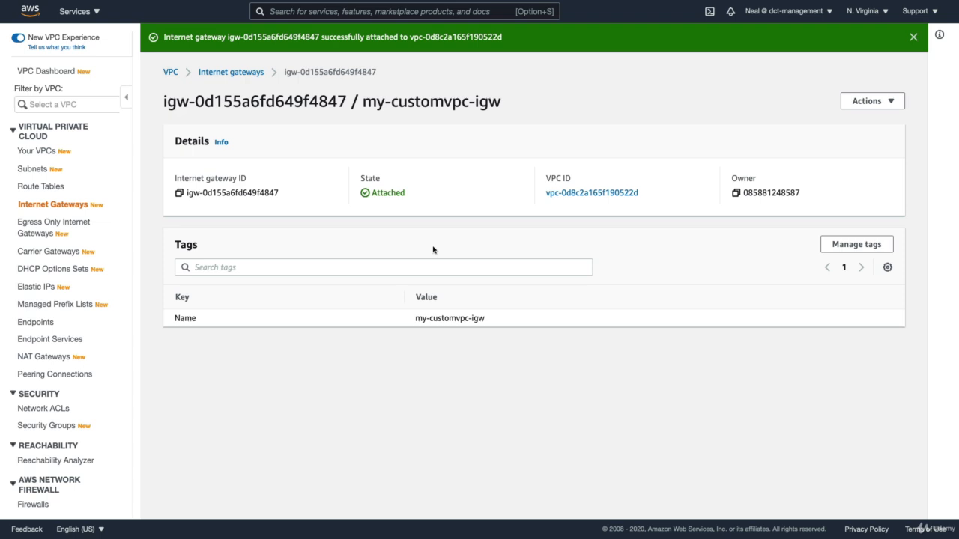
# Open the main route table of vpc-0d8c2a165f190522d and review its routes
pyautogui.click(42, 188)
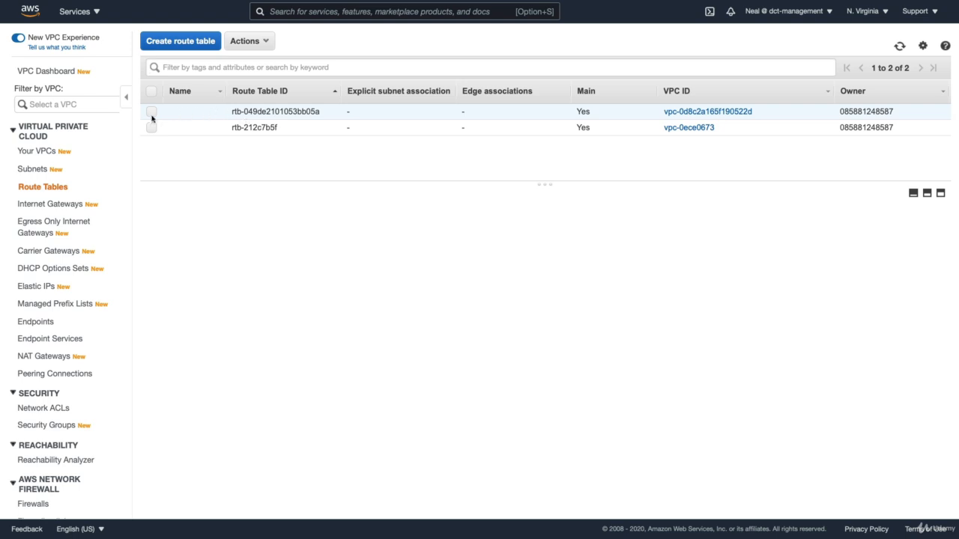
pyautogui.click(152, 112)
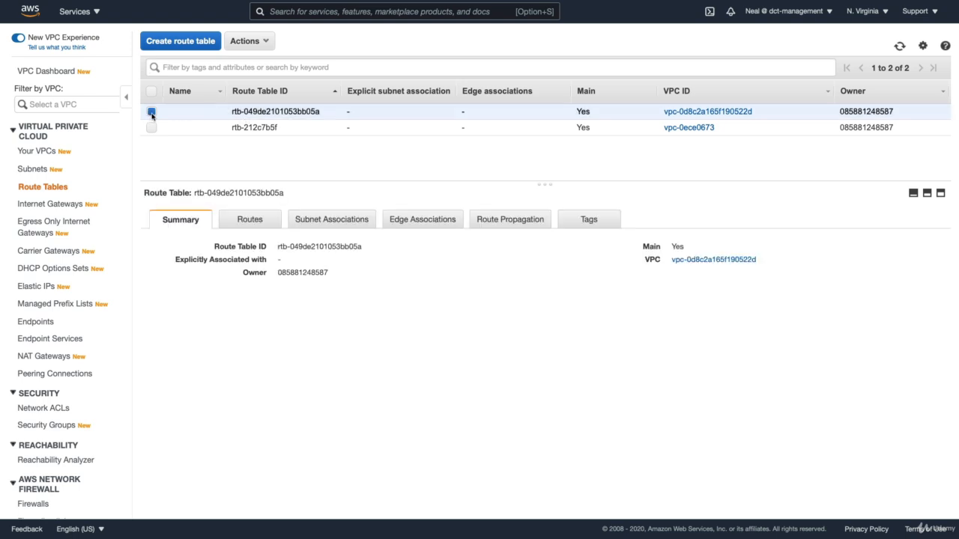
pyautogui.click(242, 223)
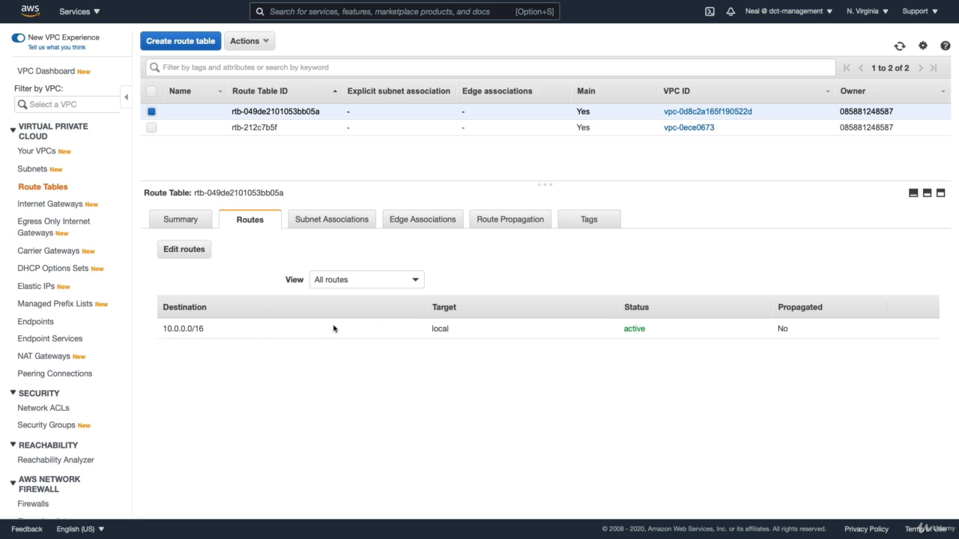
pyautogui.moveTo(159, 331); pyautogui.dragTo(200, 330)
pyautogui.click(209, 338)
# Add a new route to the main route table with destination 0.0.0.0/0
pyautogui.click(184, 250)
pyautogui.click(39, 150)
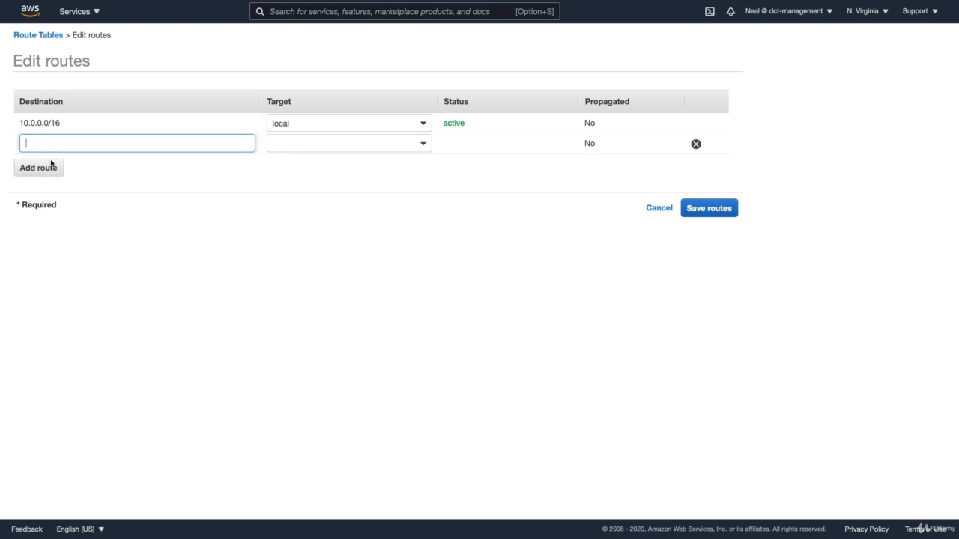
pyautogui.write('0.')
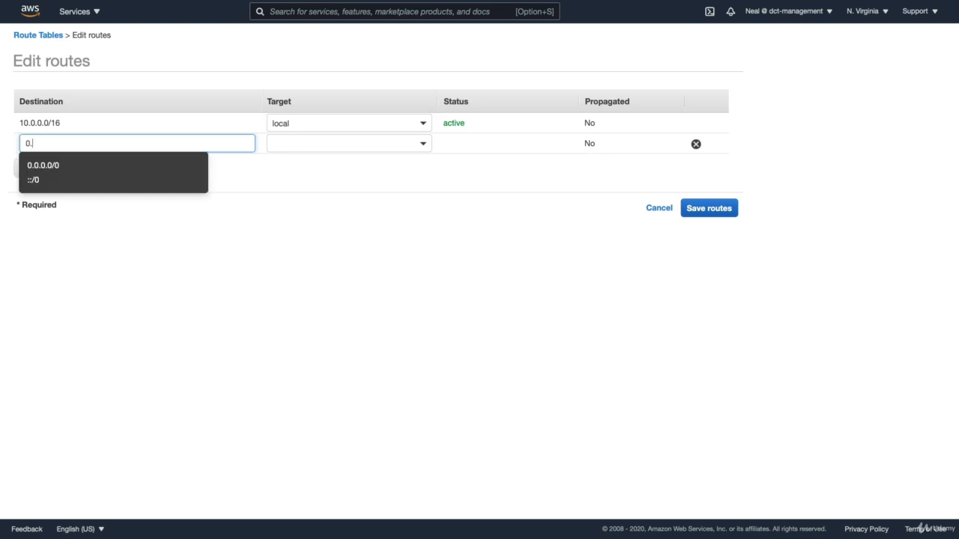
pyautogui.write('0.0.0/')
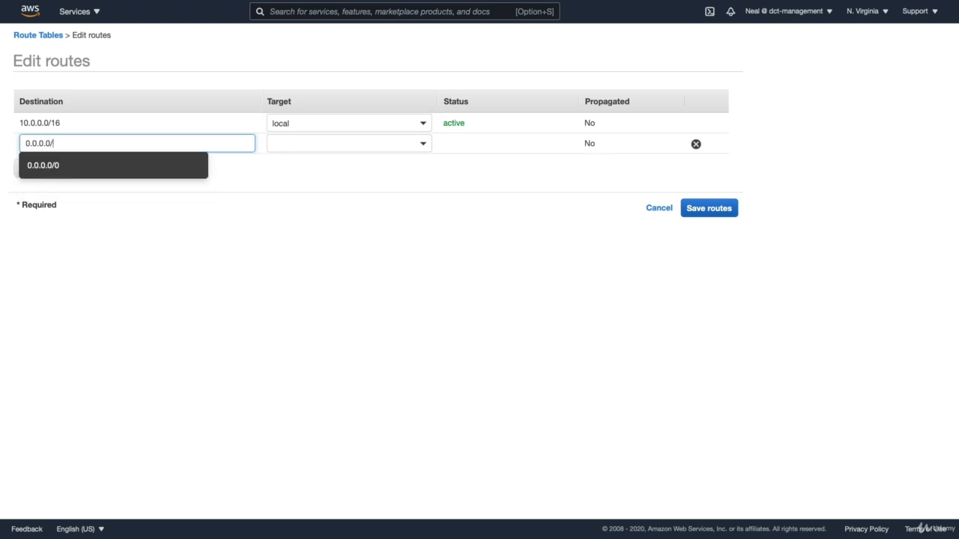
pyautogui.write('0')
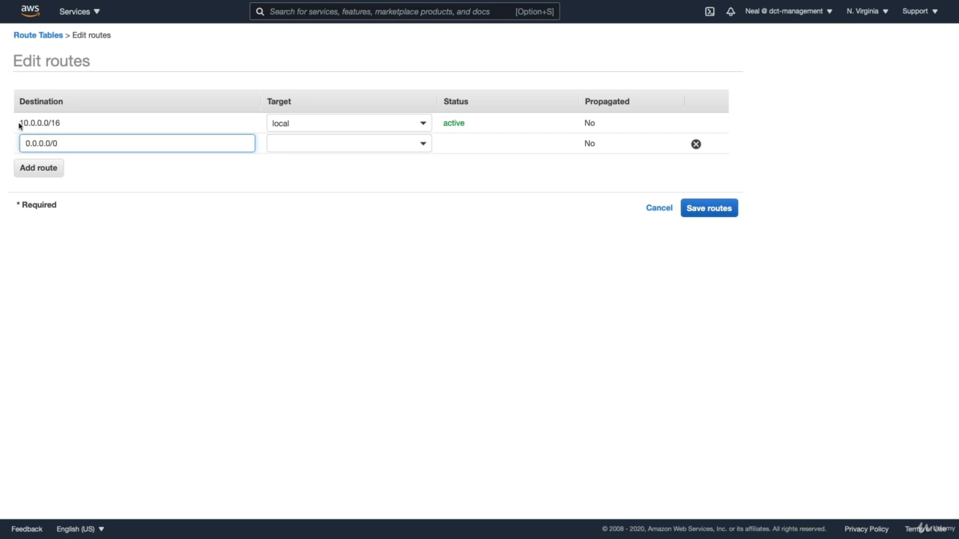
pyautogui.moveTo(20, 126); pyautogui.dragTo(59, 123)
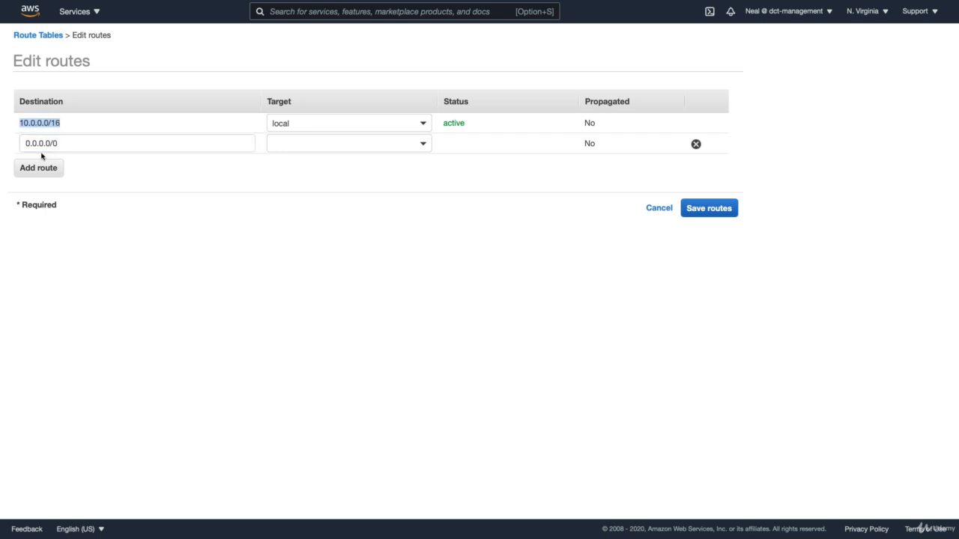
# Set the new route's target to the internet gateway igw-0d155a6fd649f4847 and save the routes
pyautogui.click(342, 145)
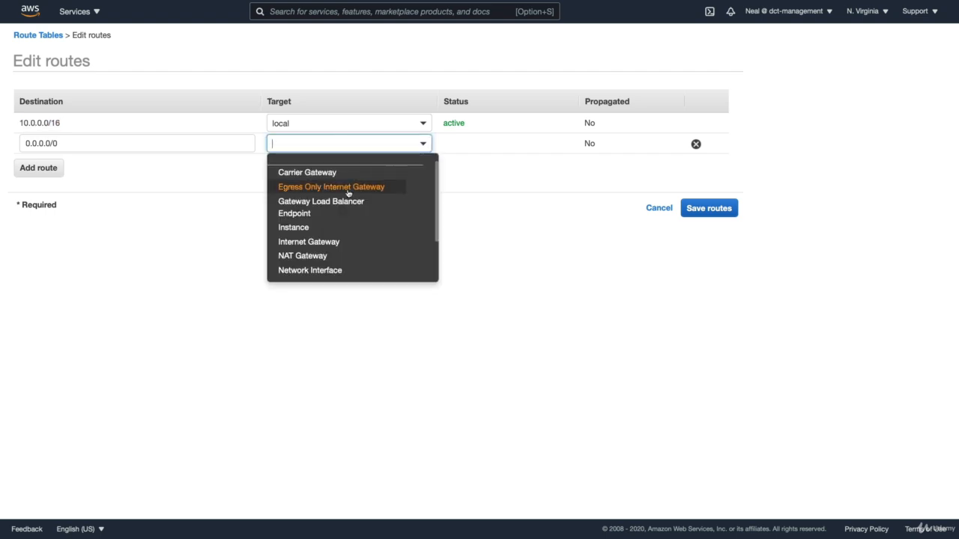
pyautogui.scroll(-3, 338, 202)
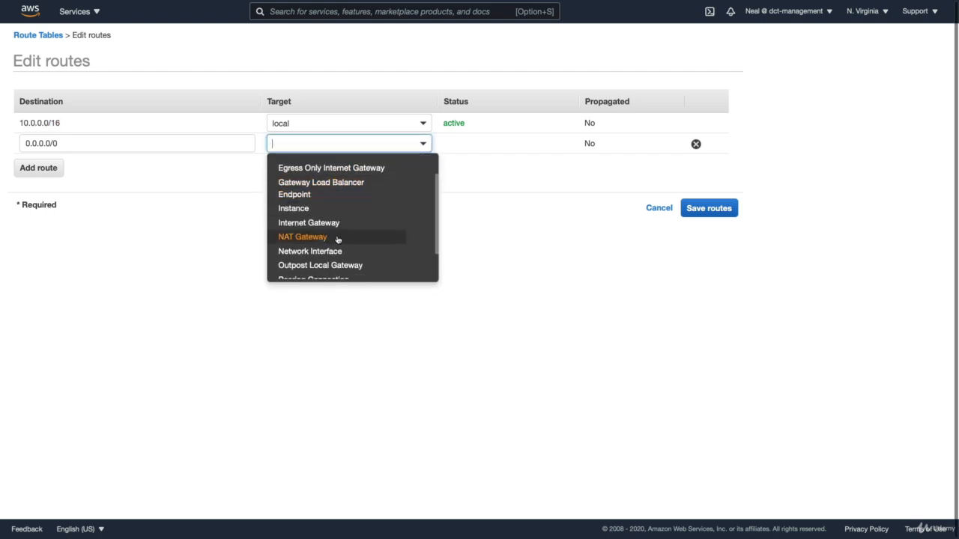
pyautogui.scroll(2, 338, 245)
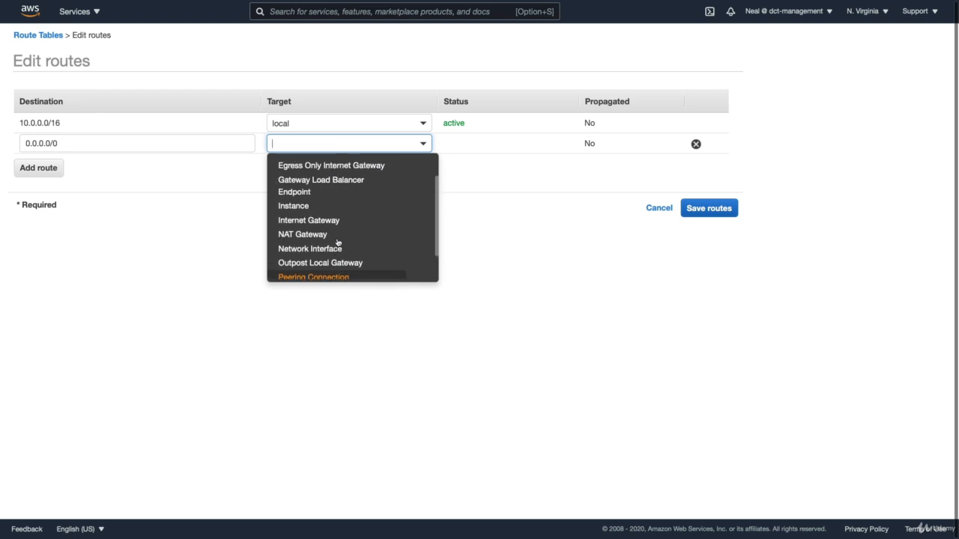
pyautogui.click(299, 226)
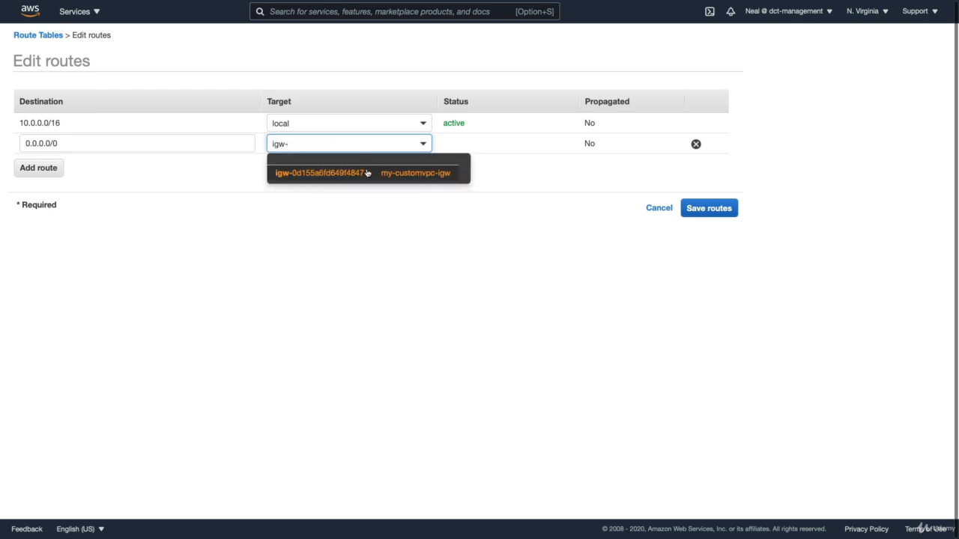
pyautogui.click(336, 175)
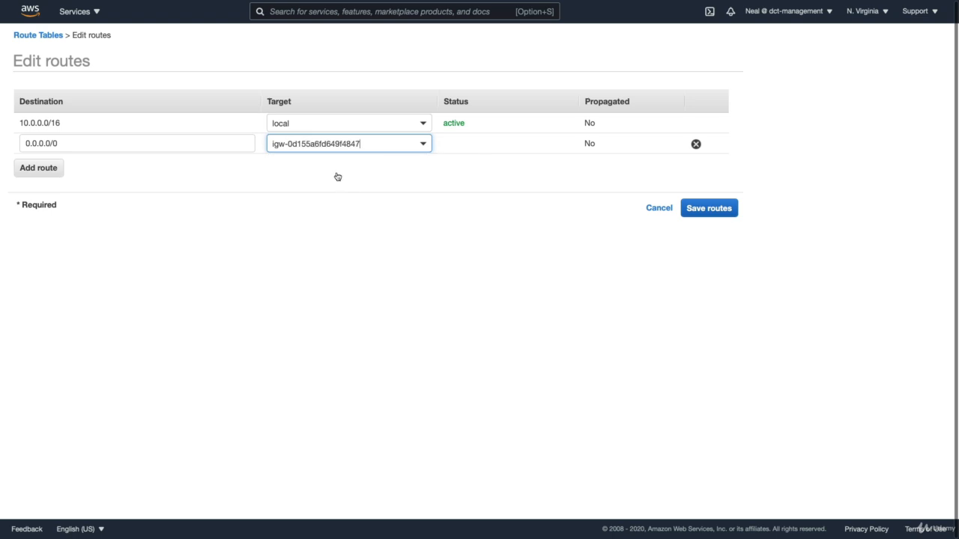
pyautogui.click(709, 210)
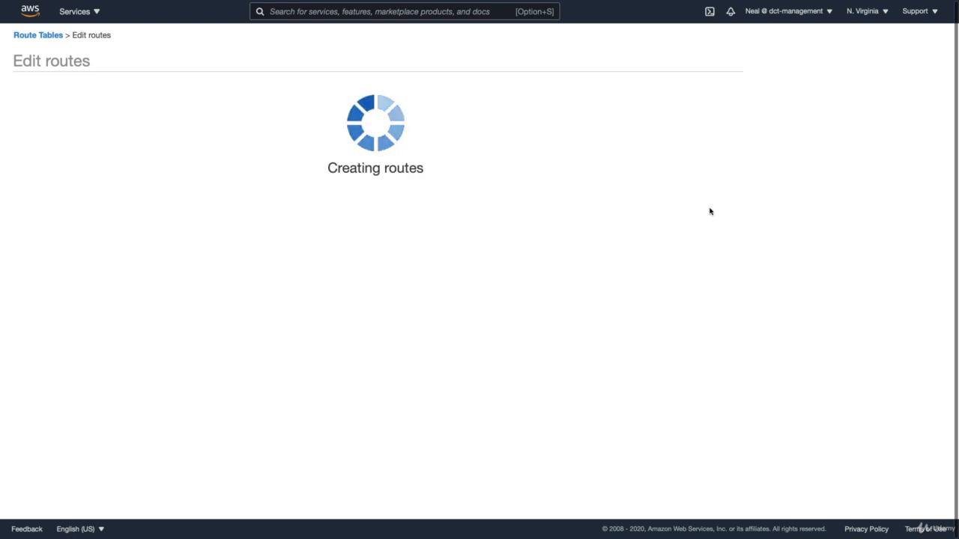
pyautogui.click(532, 142)
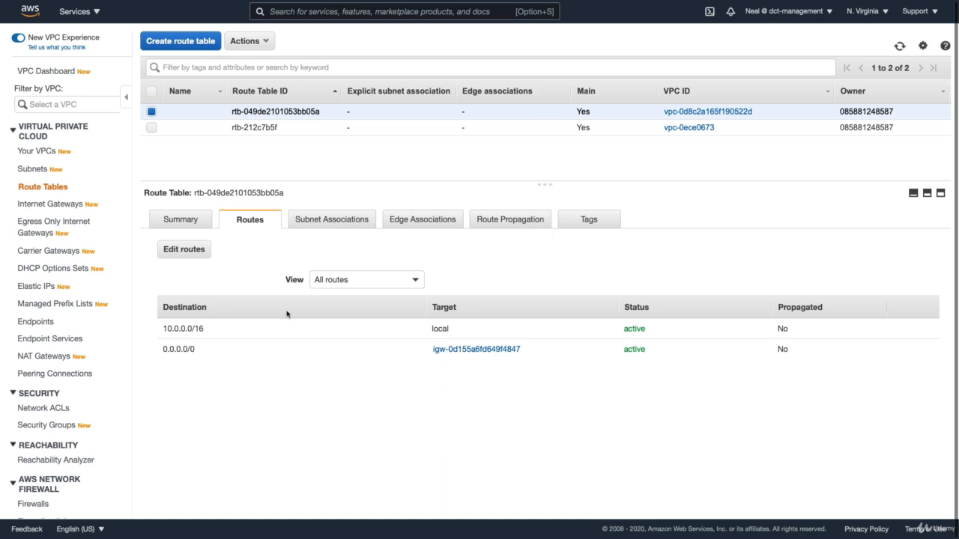
# Create a route table named Private-RT in the vpc-0d8c2a165f190522d VPC
pyautogui.click(312, 221)
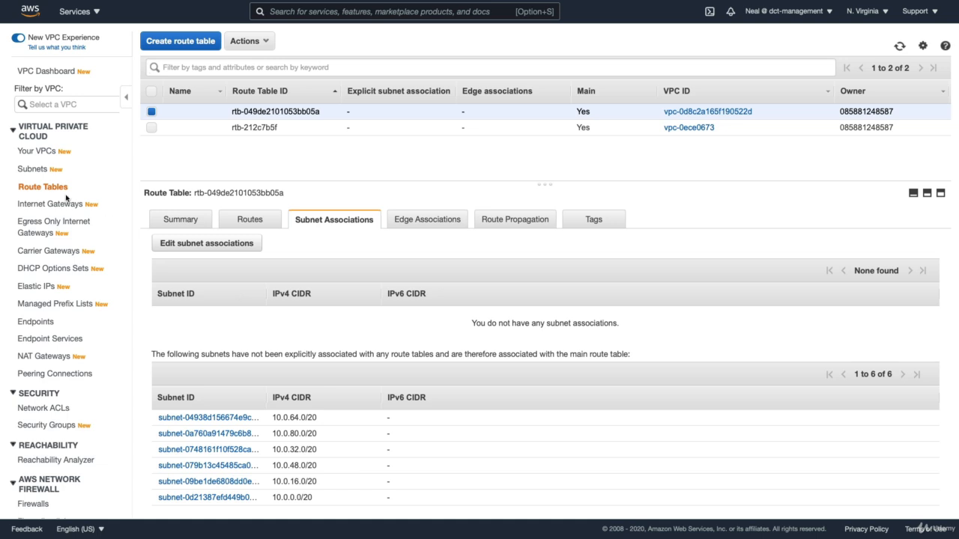
pyautogui.click(177, 42)
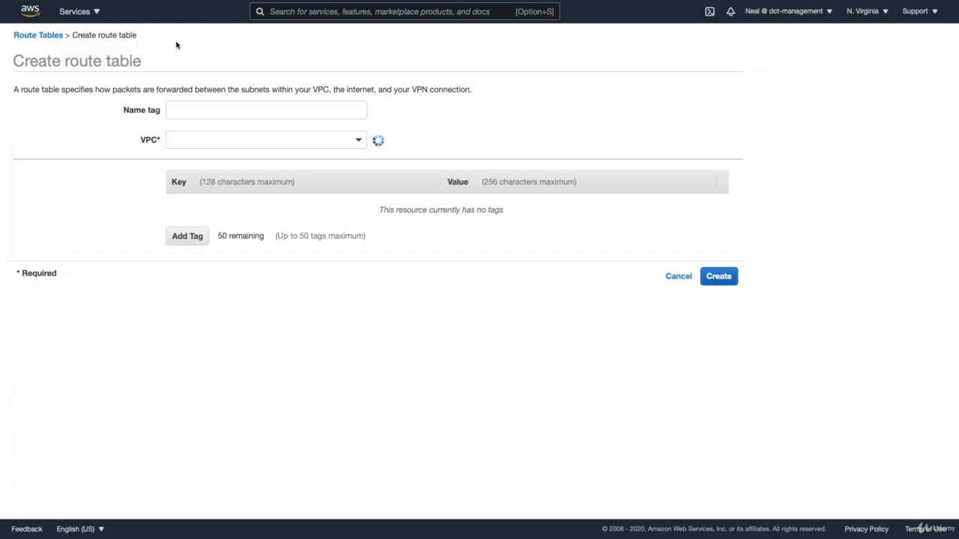
pyautogui.write('Private-RT')
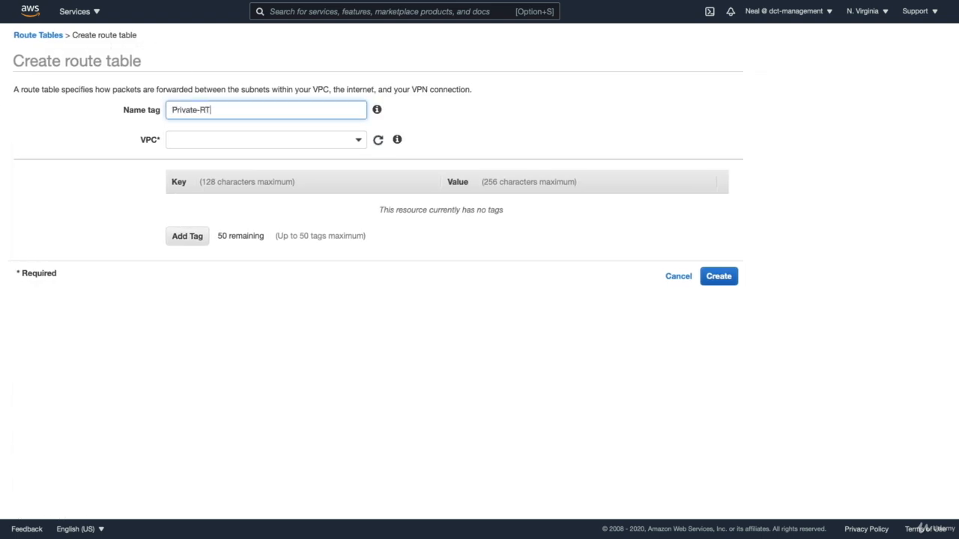
pyautogui.click(262, 139)
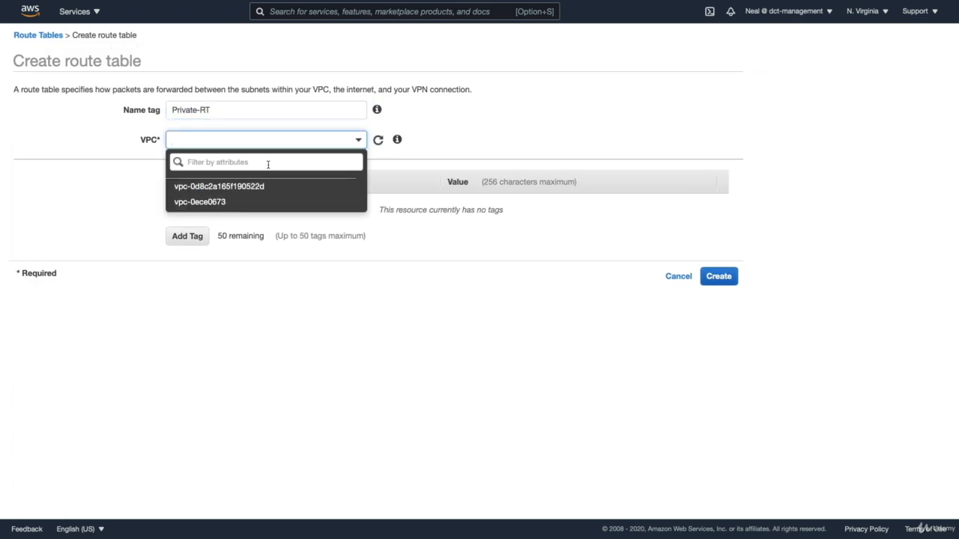
pyautogui.click(221, 185)
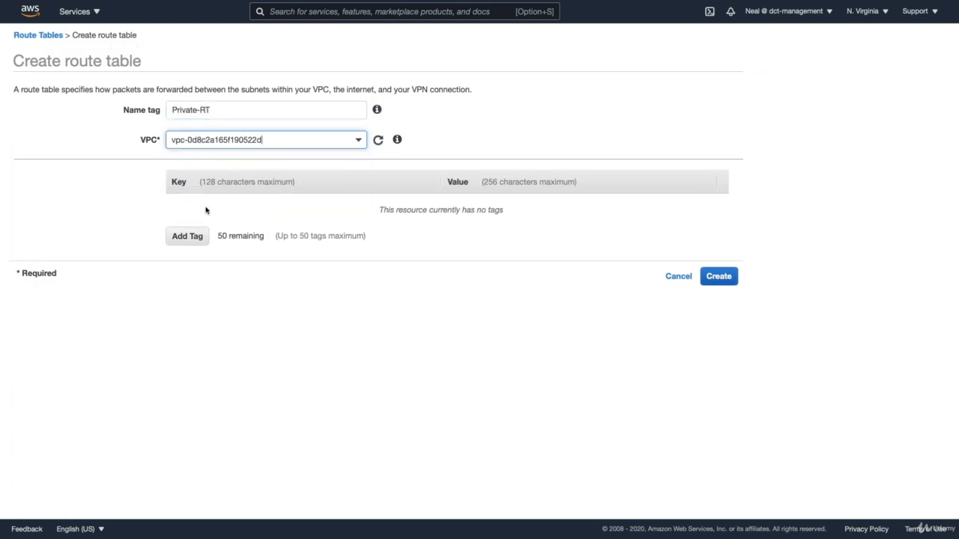
pyautogui.click(720, 277)
pyautogui.click(538, 166)
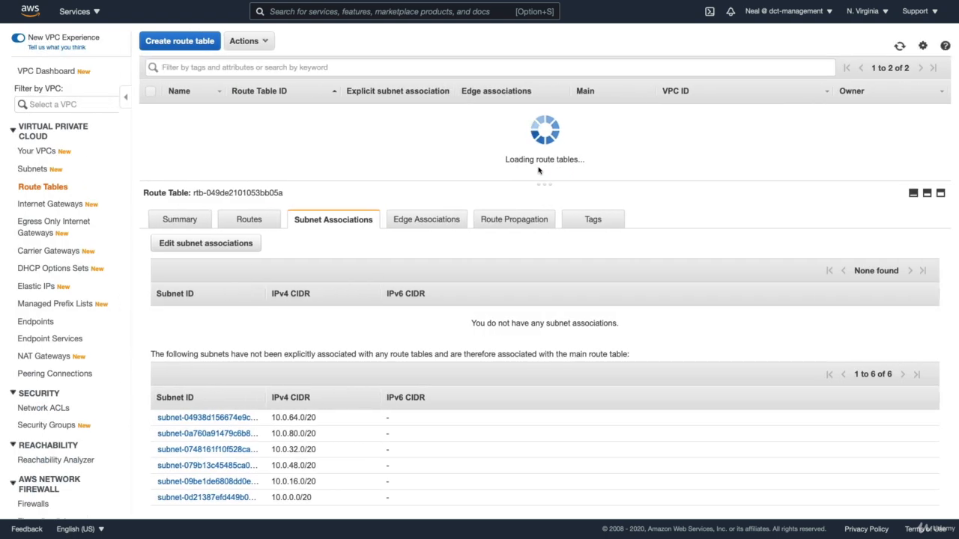
# Select the Private-RT route table and review its routes and subnet associations
pyautogui.click(152, 128)
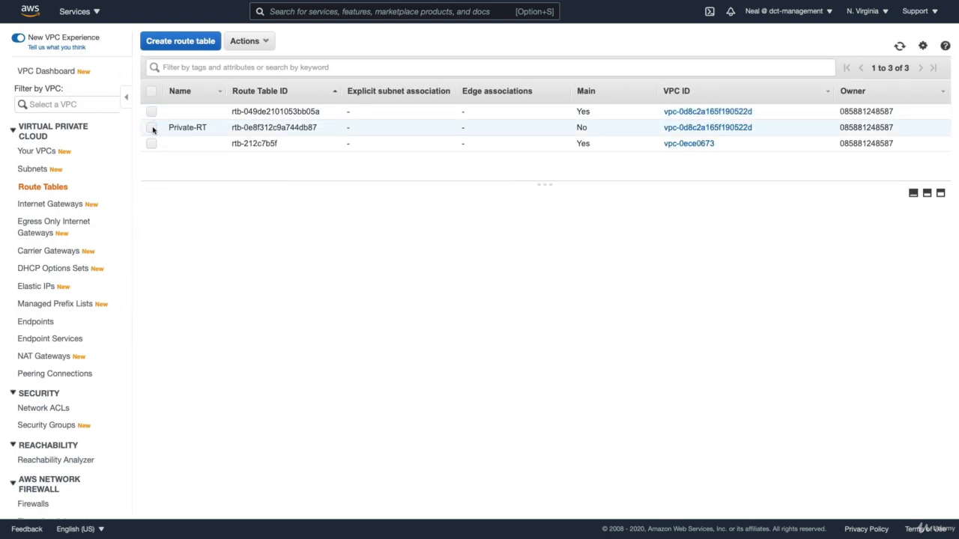
pyautogui.click(255, 227)
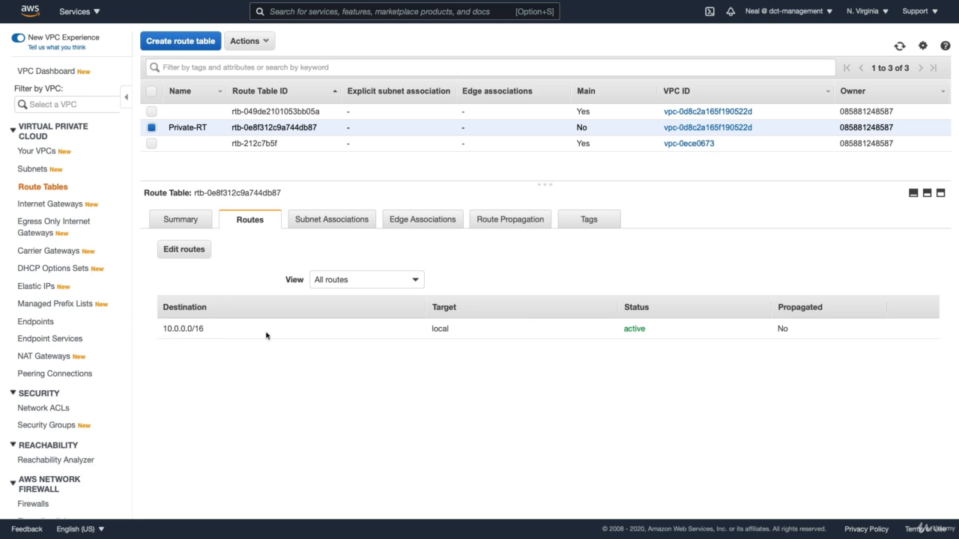
pyautogui.moveTo(159, 328); pyautogui.dragTo(218, 328)
pyautogui.click(218, 328)
pyautogui.click(341, 227)
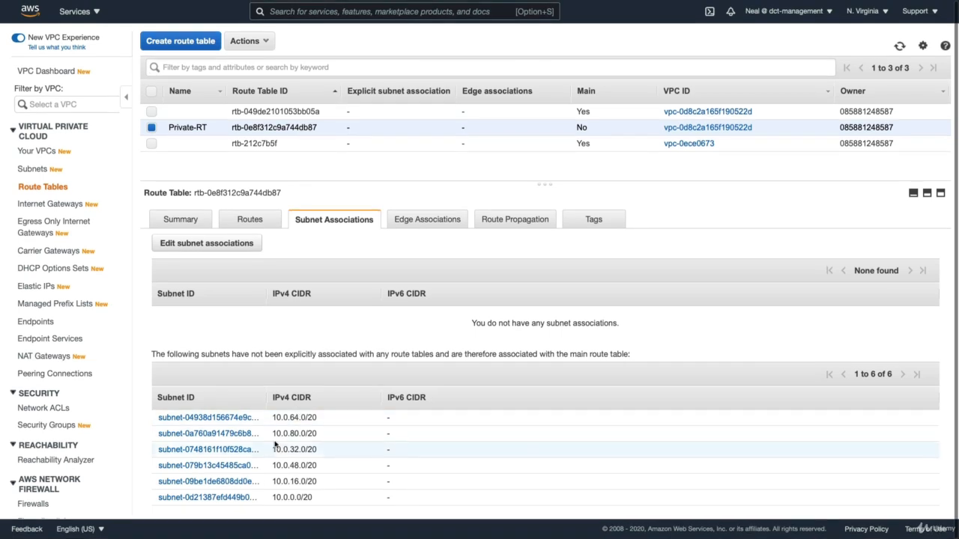
pyautogui.moveTo(266, 397); pyautogui.dragTo(306, 398)
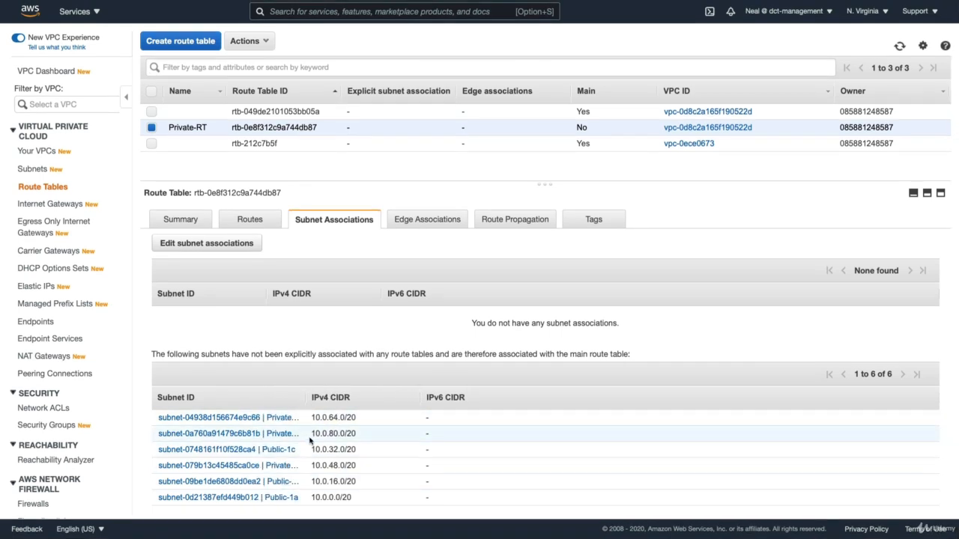
# Compare the private subnets' CIDR ranges in the subnet calculator tab, then return to the console
pyautogui.hotkey('ctrl', 'Tab')
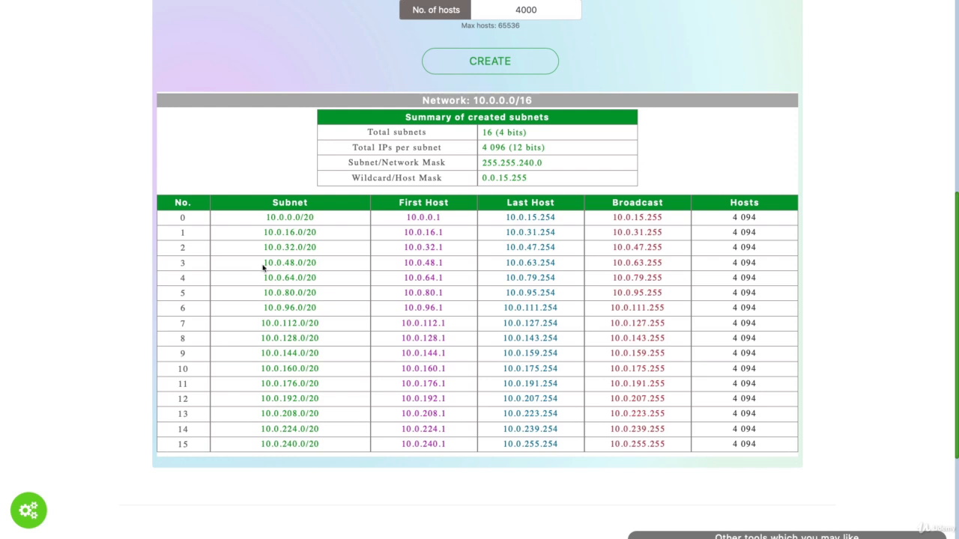
pyautogui.moveTo(261, 263); pyautogui.dragTo(321, 292)
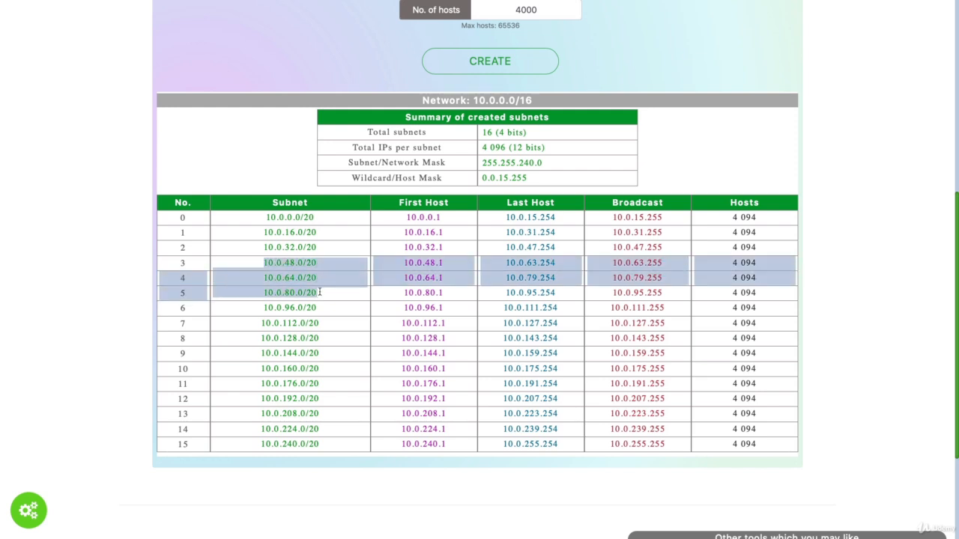
pyautogui.click(247, 268)
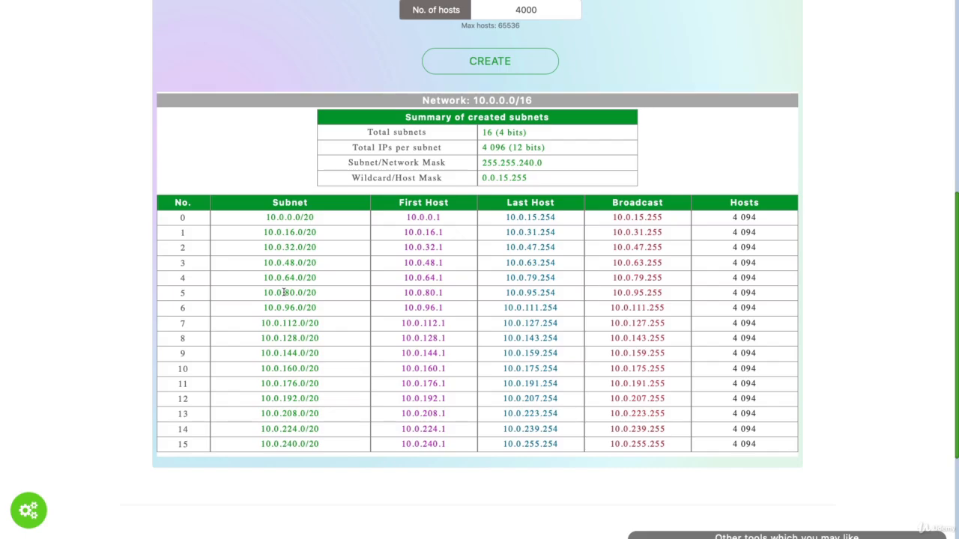
pyautogui.hotkey('ctrl', 'Tab')
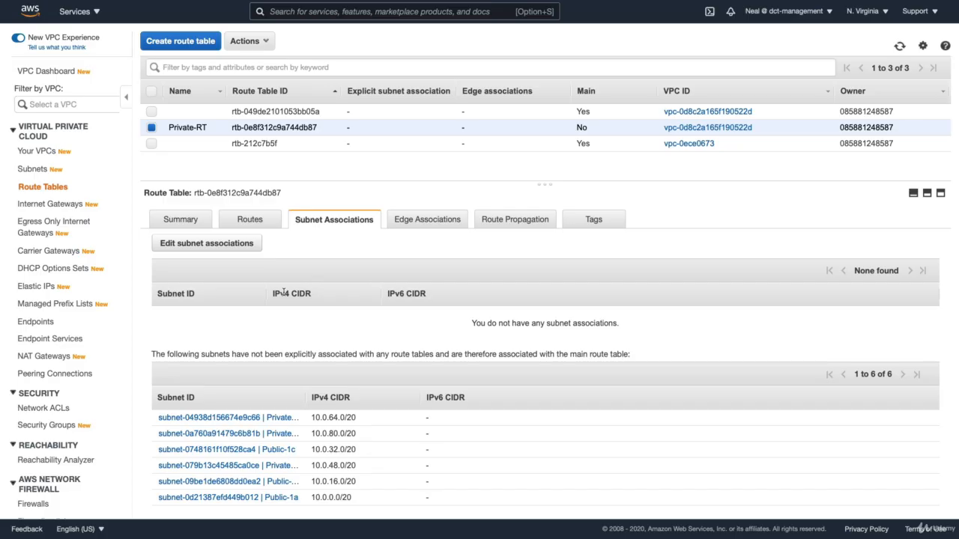
# Associate the Private-1a, Private-1b and Private-1c subnets with the Private-RT route table and save
pyautogui.click(192, 243)
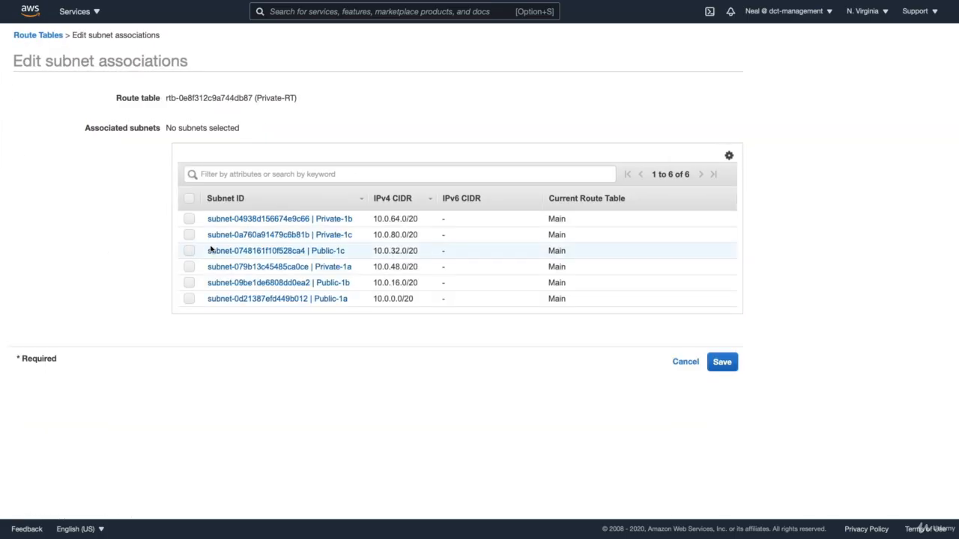
pyautogui.click(190, 266)
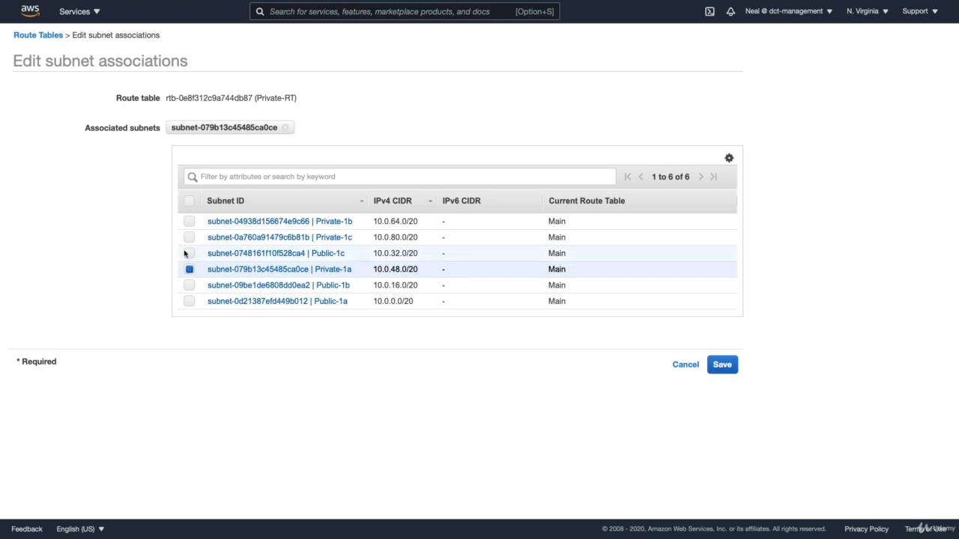
pyautogui.click(190, 220)
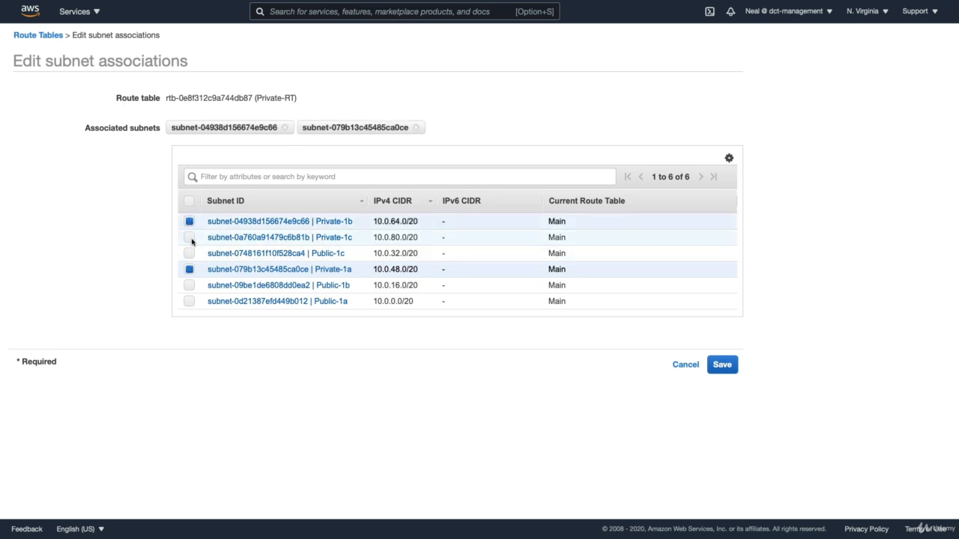
pyautogui.click(189, 237)
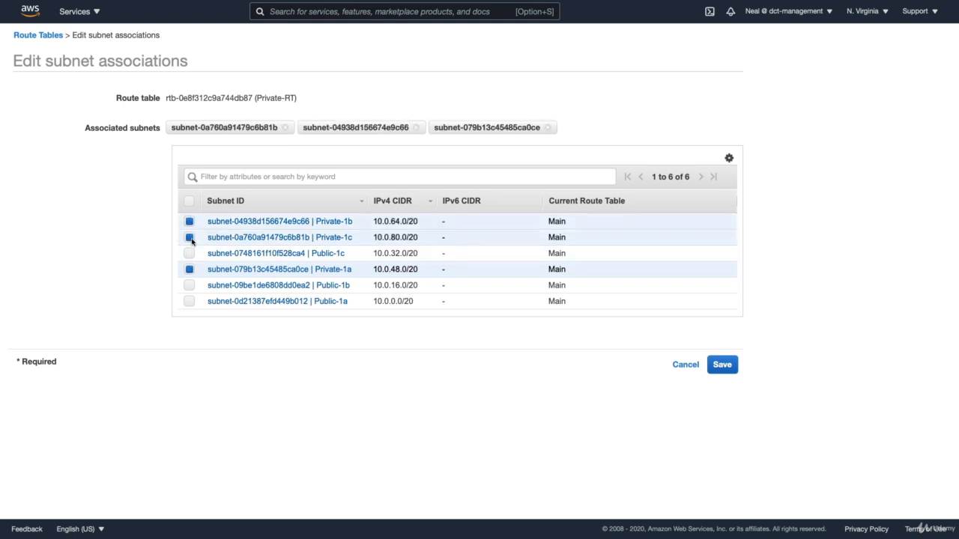
pyautogui.click(723, 365)
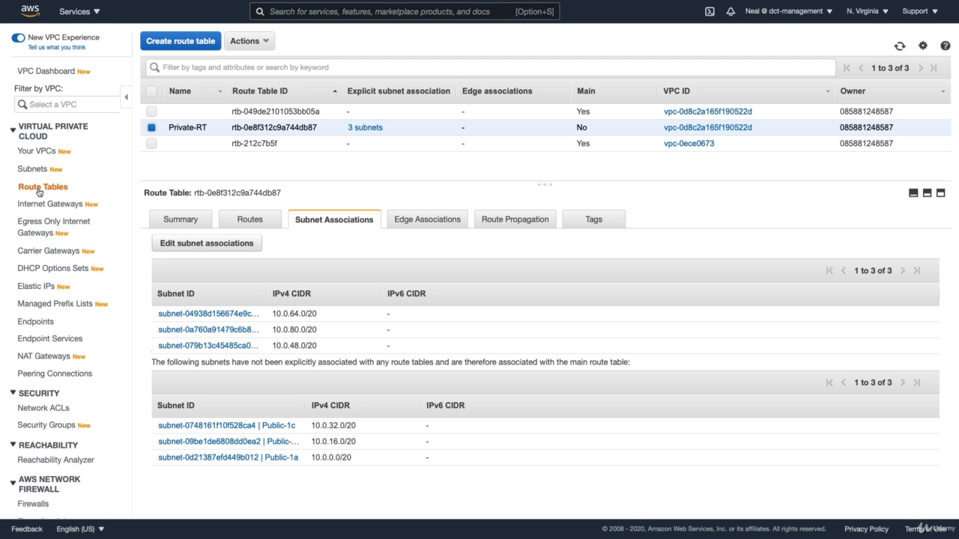
# Select the main route table to review its remaining subnet associations
pyautogui.click(151, 128)
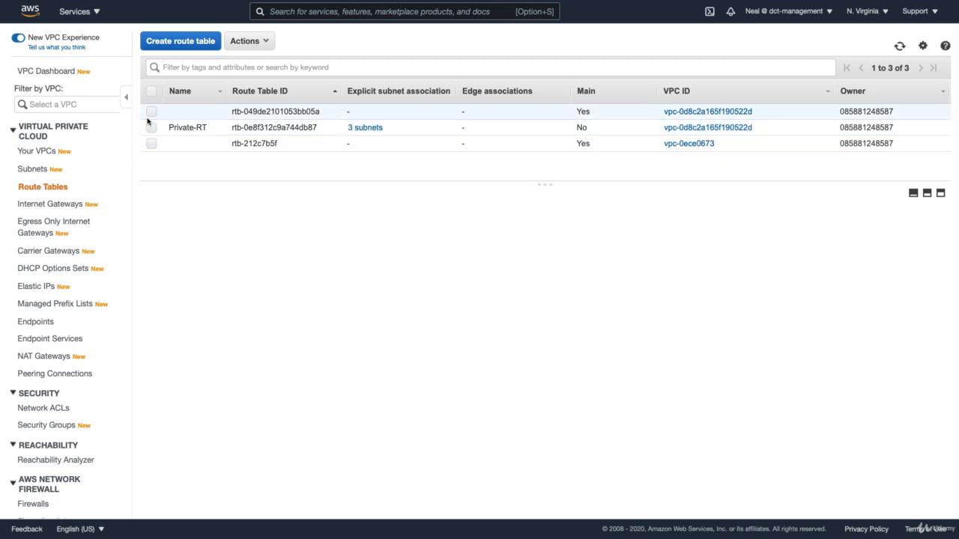
pyautogui.click(152, 111)
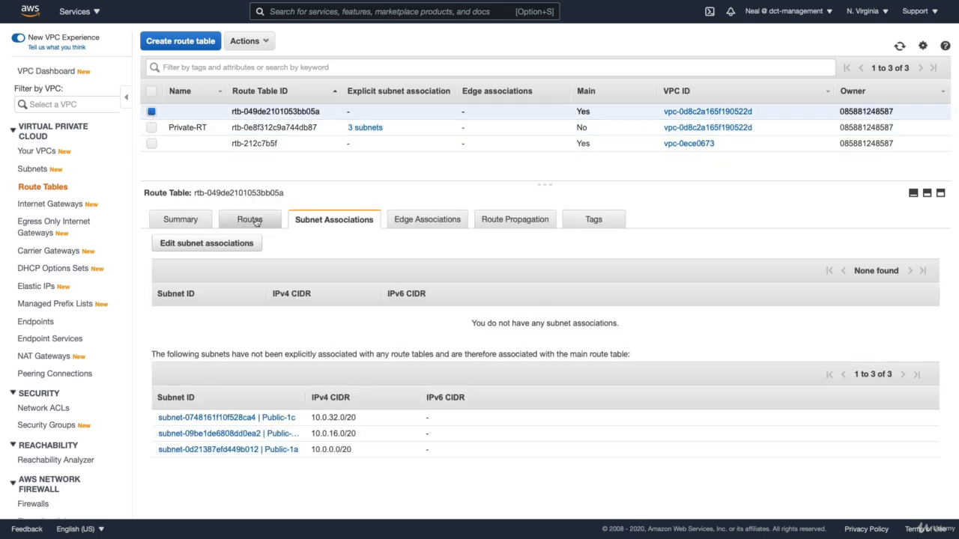